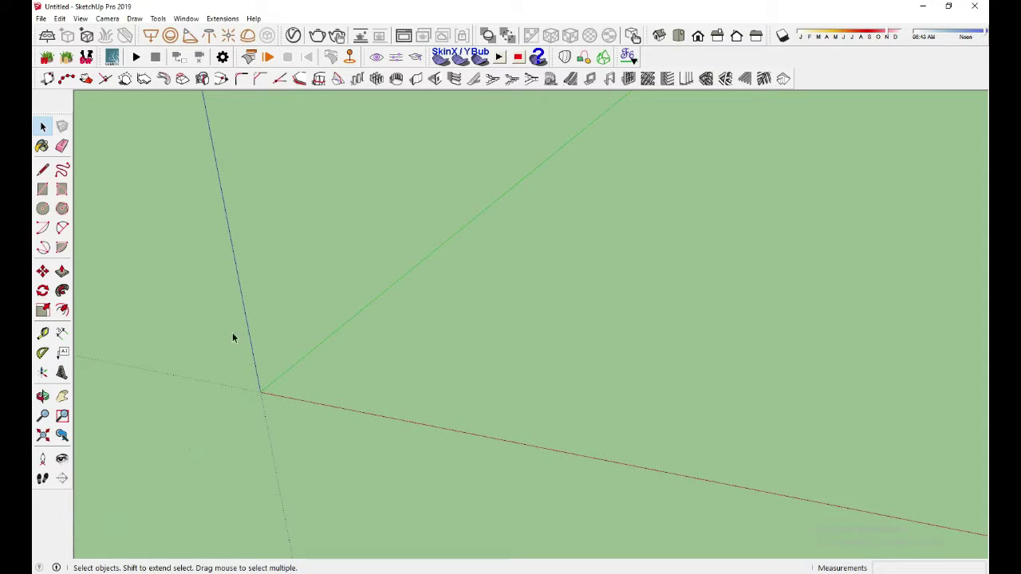
Draw a bulging two-point arc from the origin to the green axis.
click(61, 228)
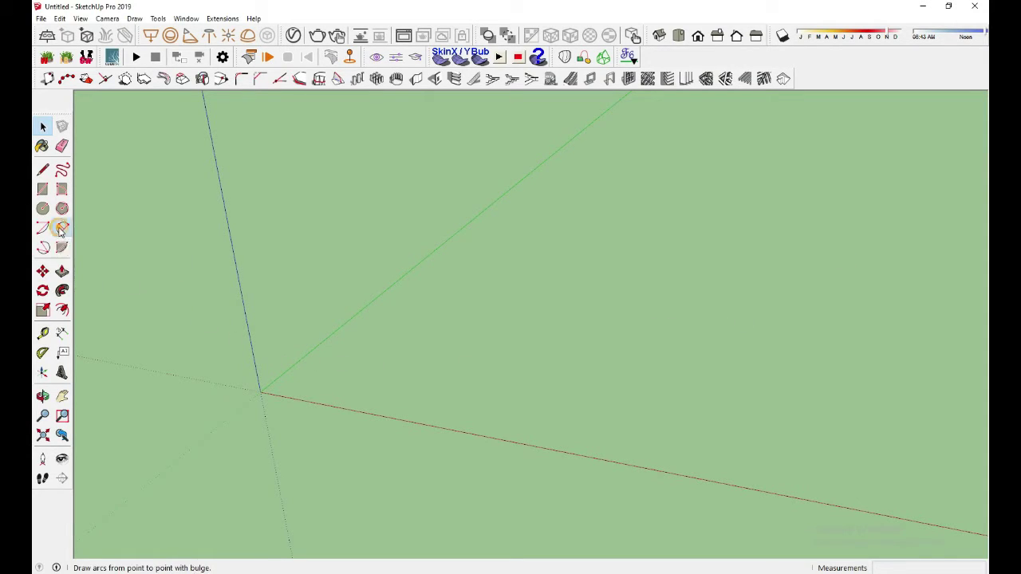
middle_drag(409, 399, 342, 428)
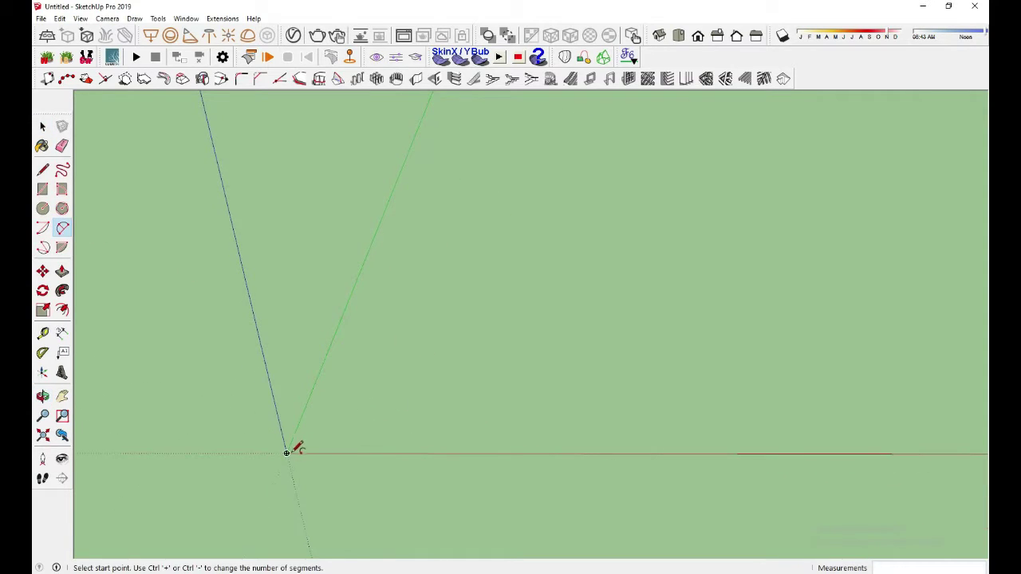
click(287, 452)
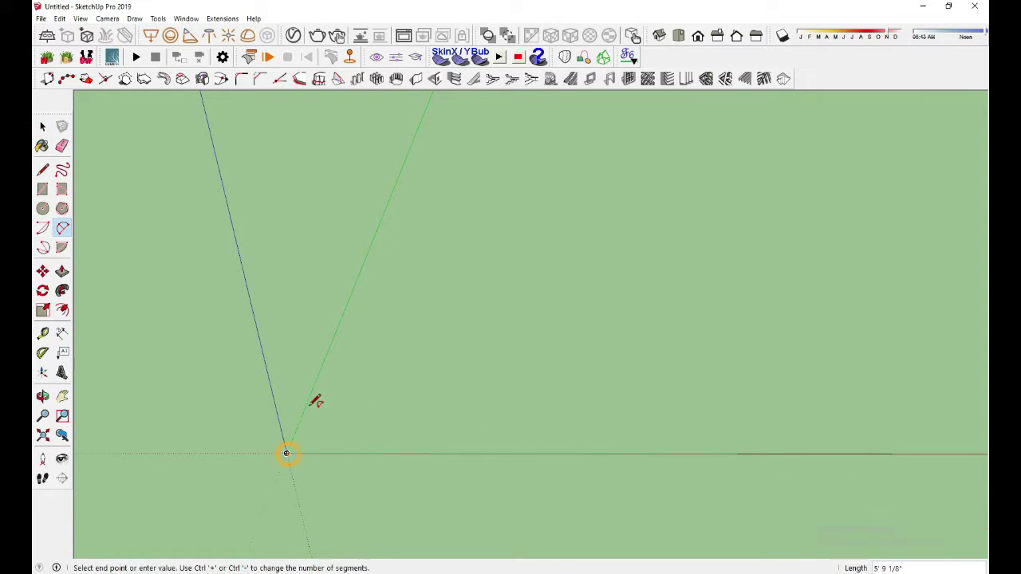
click(337, 347)
scroll(356, 393, up, 2)
scroll(354, 396, up, 2)
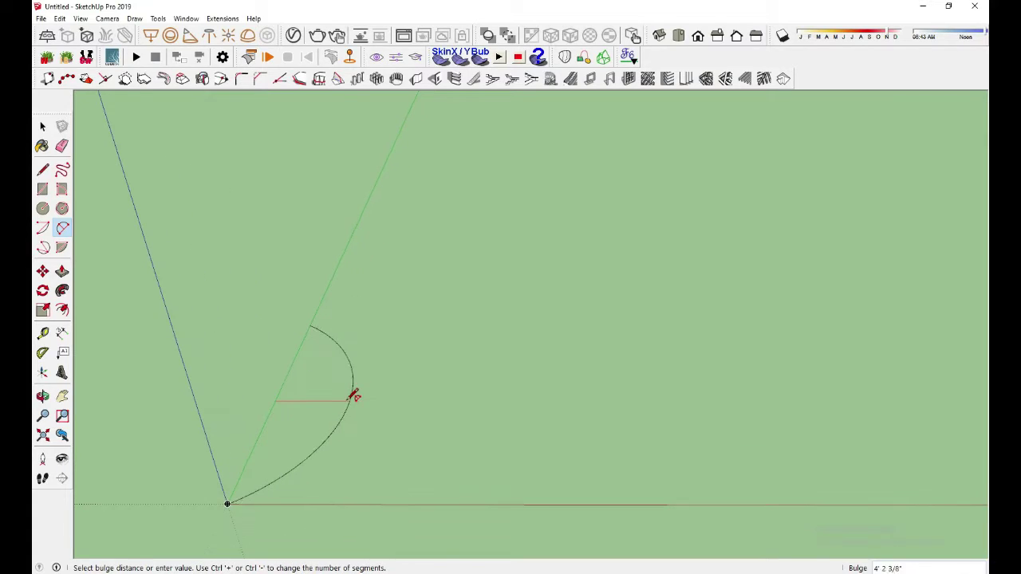
click(342, 400)
scroll(289, 372, down, 2)
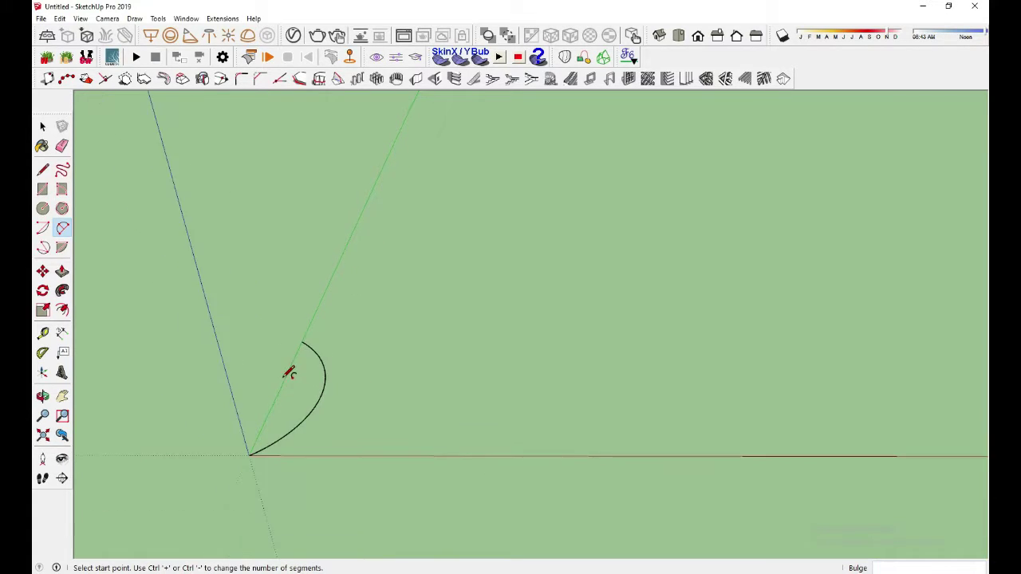
scroll(288, 373, down, 1)
key(space)
Copy the arc twice farther along the red axis with Move plus Ctrl.
click(310, 397)
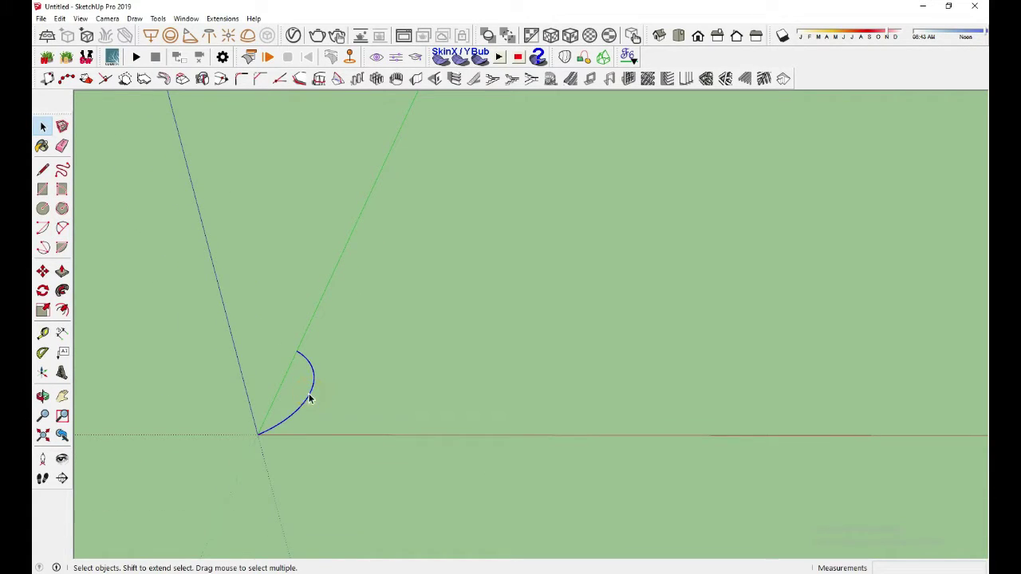
key(m)
key(ctrl)
click(257, 435)
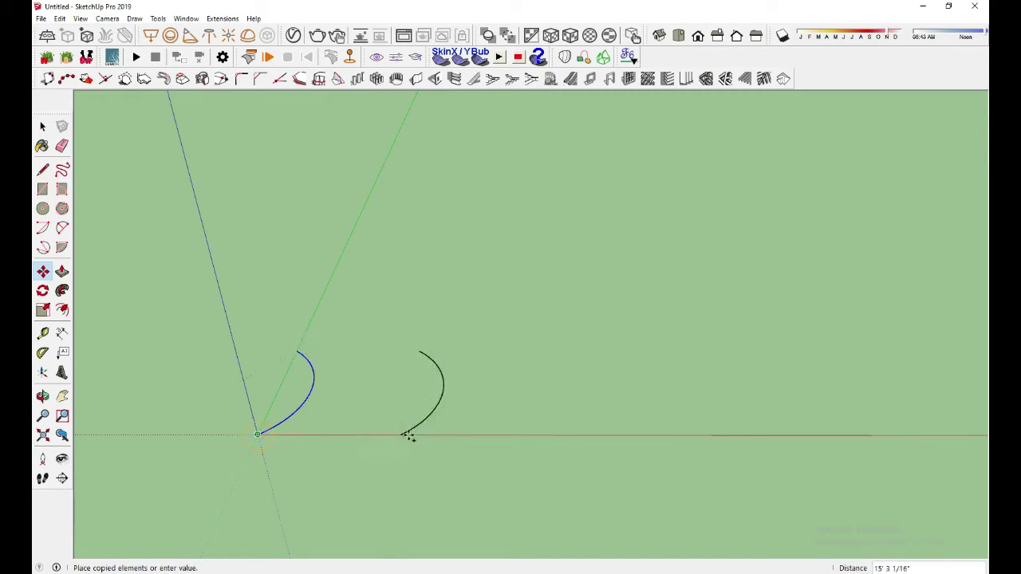
click(508, 434)
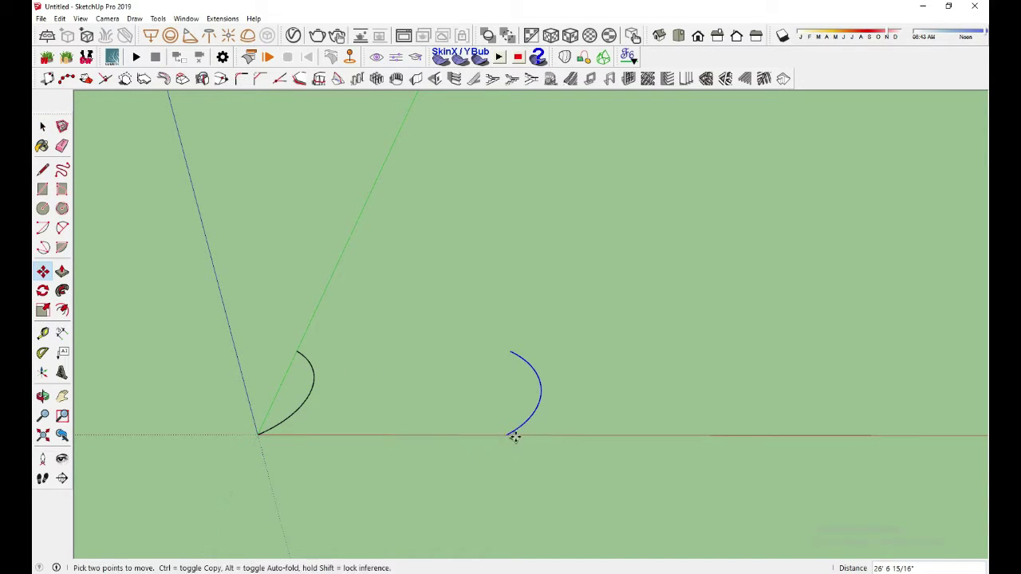
ctrl+click(508, 434)
click(554, 438)
scroll(296, 421, up, 1)
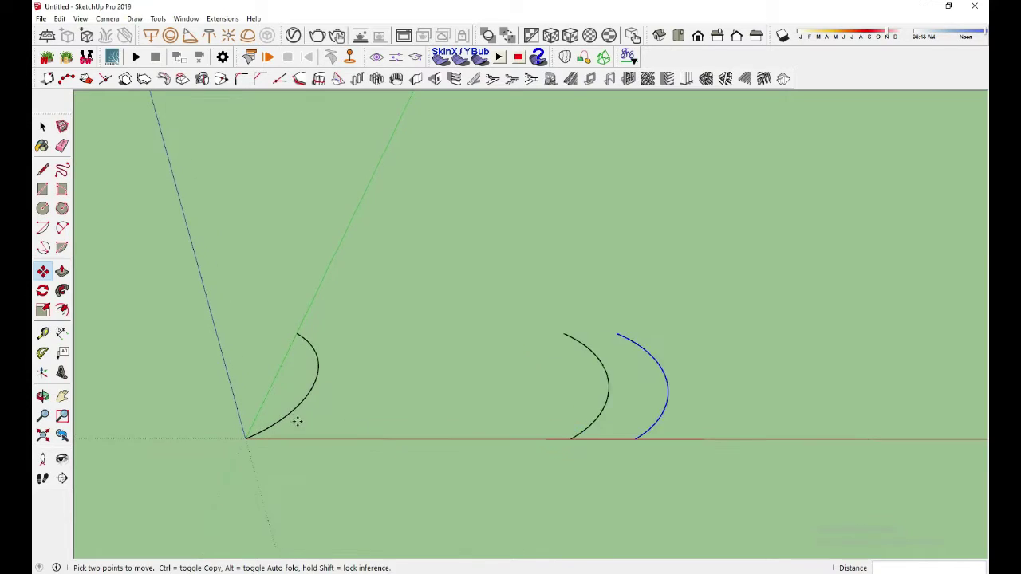
key(space)
scroll(299, 413, up, 1)
Select the origin arc and bring up the FredoTools plugin list.
click(299, 406)
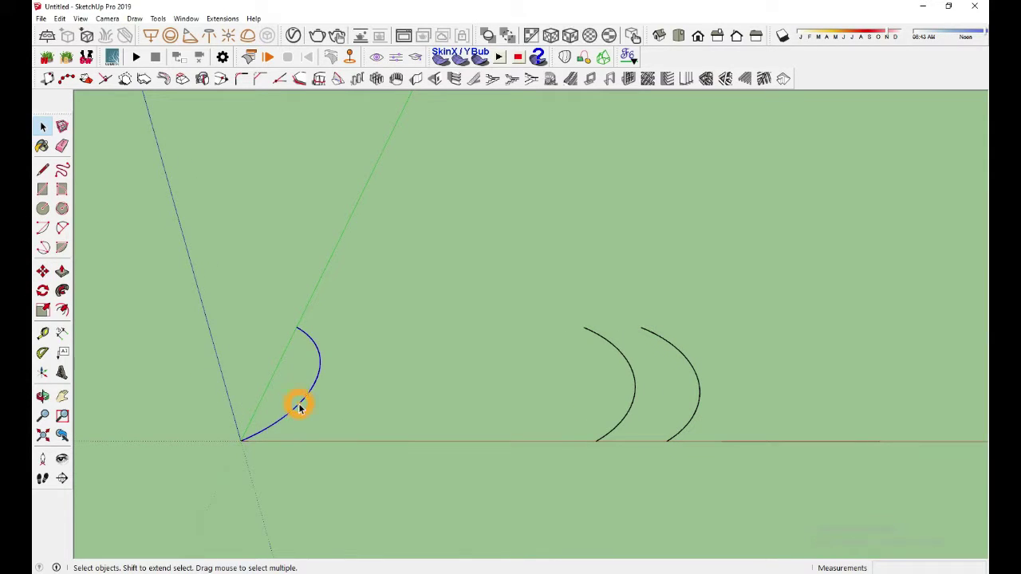
click(633, 62)
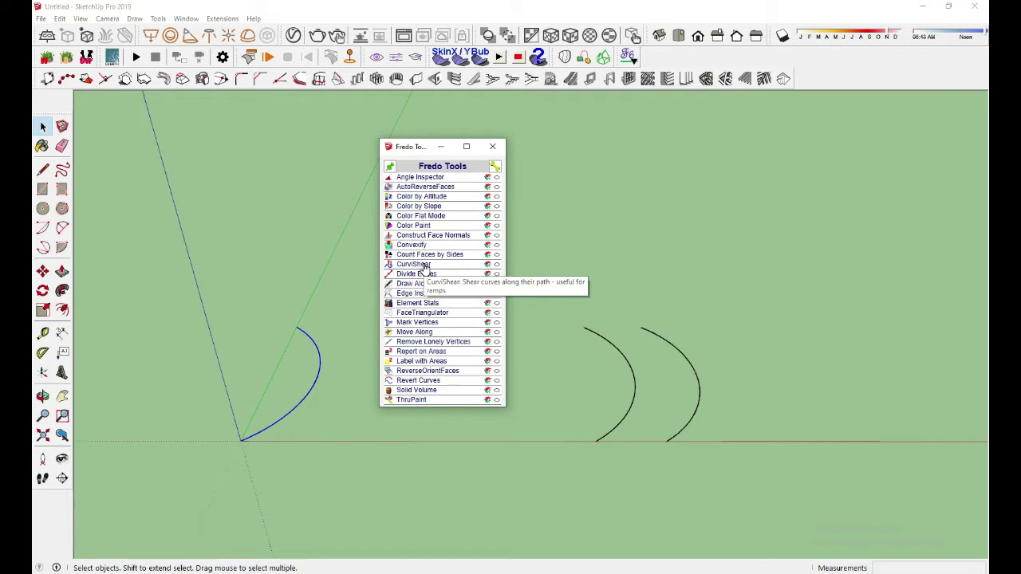
Run CurviShear on the origin arc with Top Height 3', other options left at No.
click(423, 266)
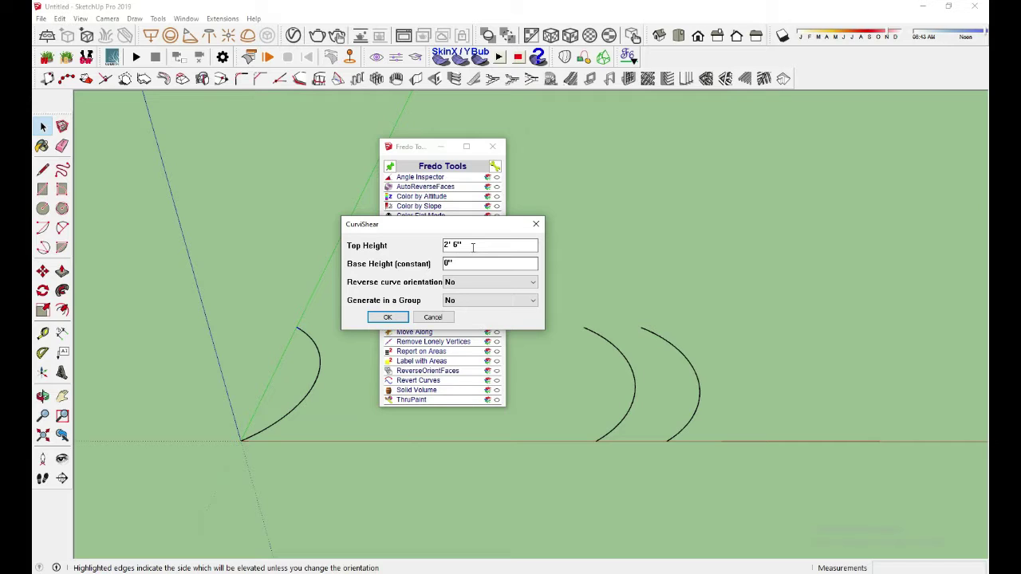
triple_click(465, 244)
text(3)
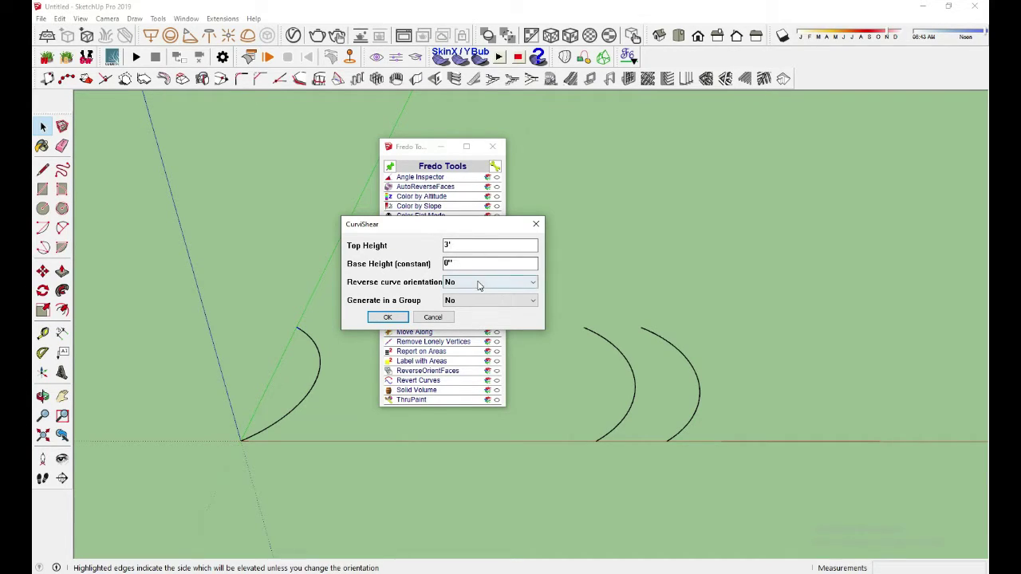
click(481, 286)
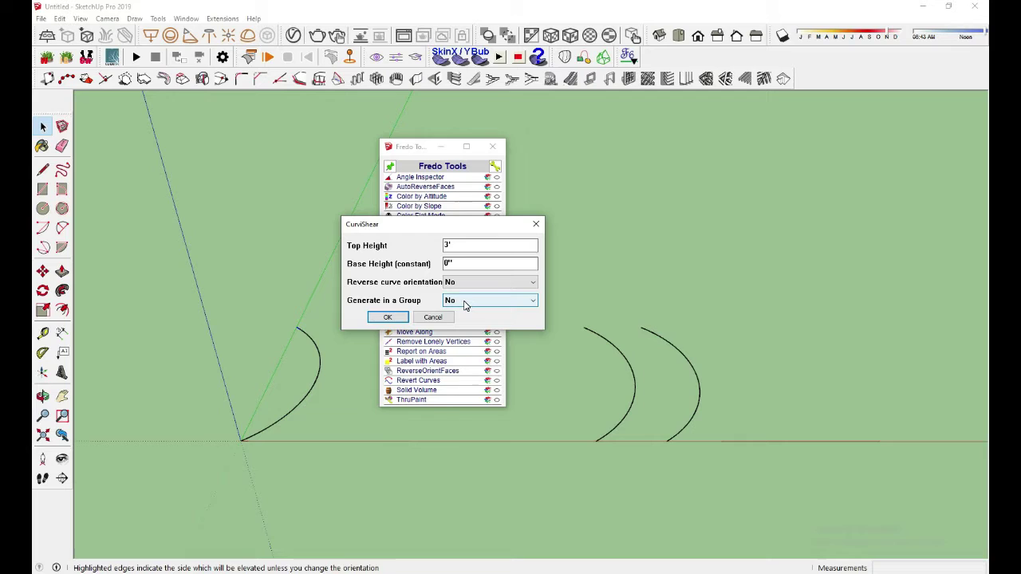
click(465, 305)
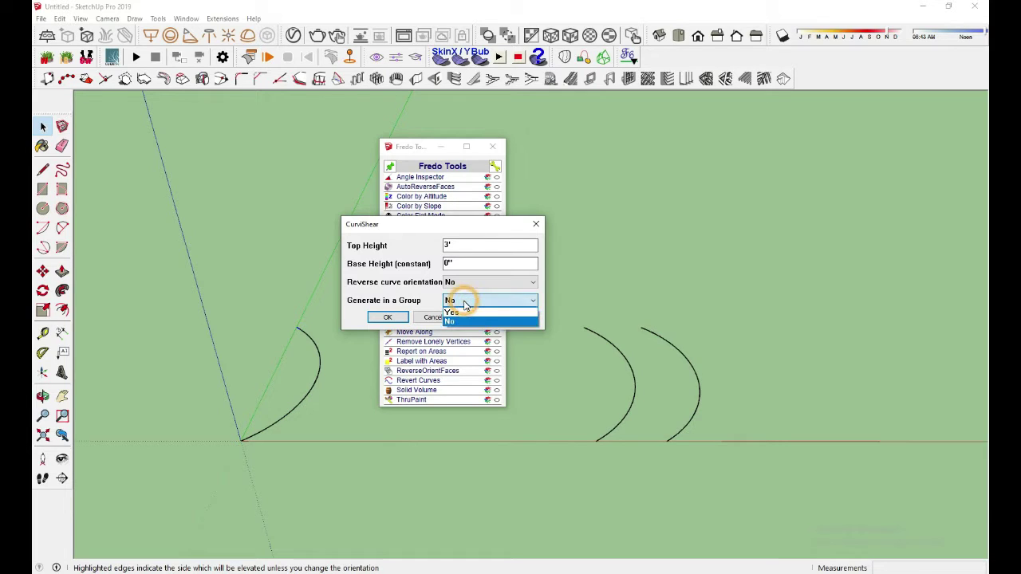
click(465, 305)
click(465, 305)
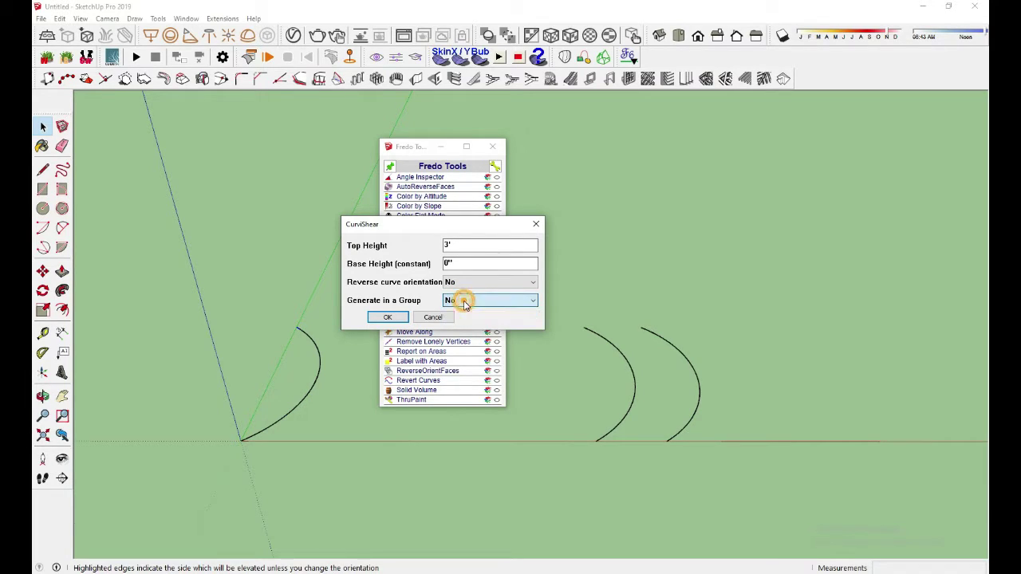
click(389, 317)
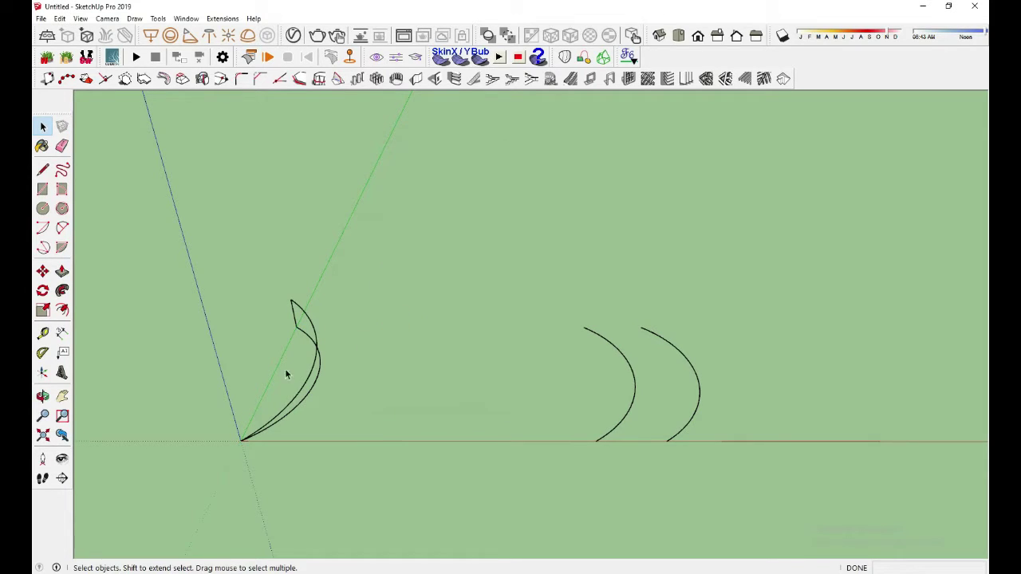
Crossing-select the sheared arc and its base curve at the origin.
mouse_move(287, 371)
middle_down()
mouse_move(388, 337)
mouse_move(413, 310)
mouse_move(353, 399)
mouse_move(354, 360)
mouse_move(252, 368)
mouse_move(285, 353)
mouse_move(417, 348)
mouse_move(311, 354)
mouse_move(288, 332)
mouse_move(285, 296)
mouse_move(365, 323)
mouse_move(290, 366)
middle_up()
click(353, 358)
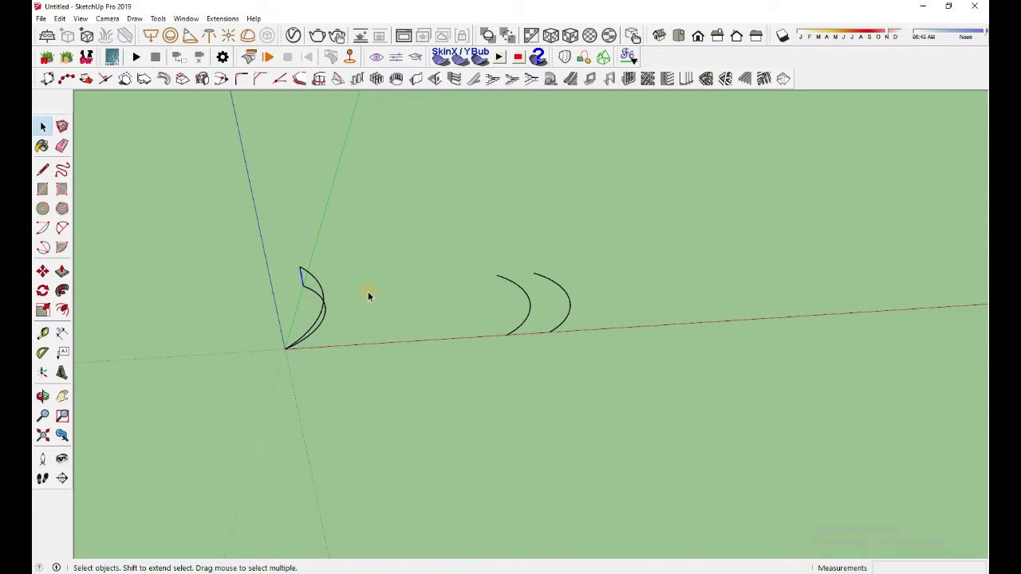
scroll(331, 299, up, 2)
scroll(328, 302, up, 2)
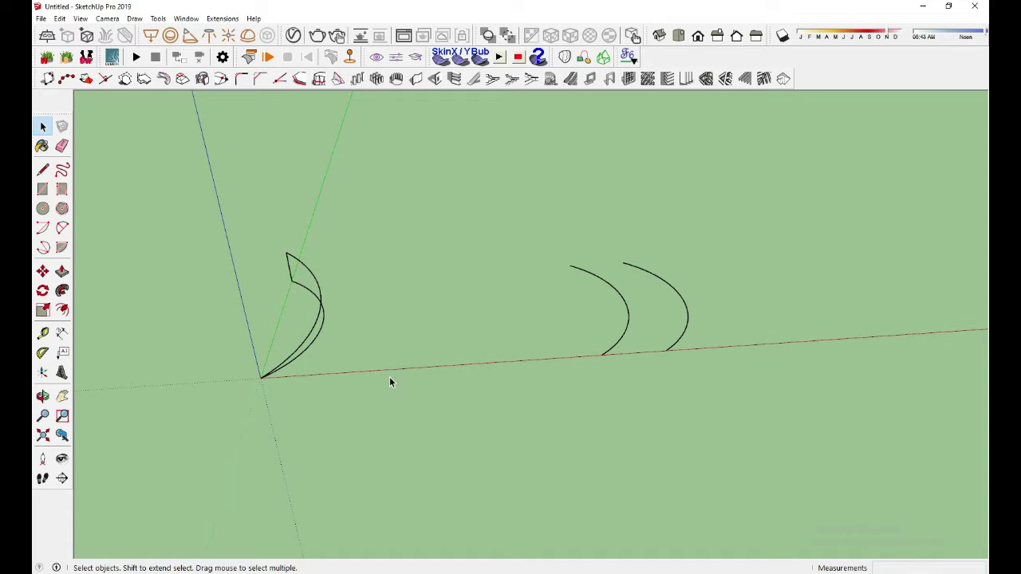
drag(396, 393, 220, 235)
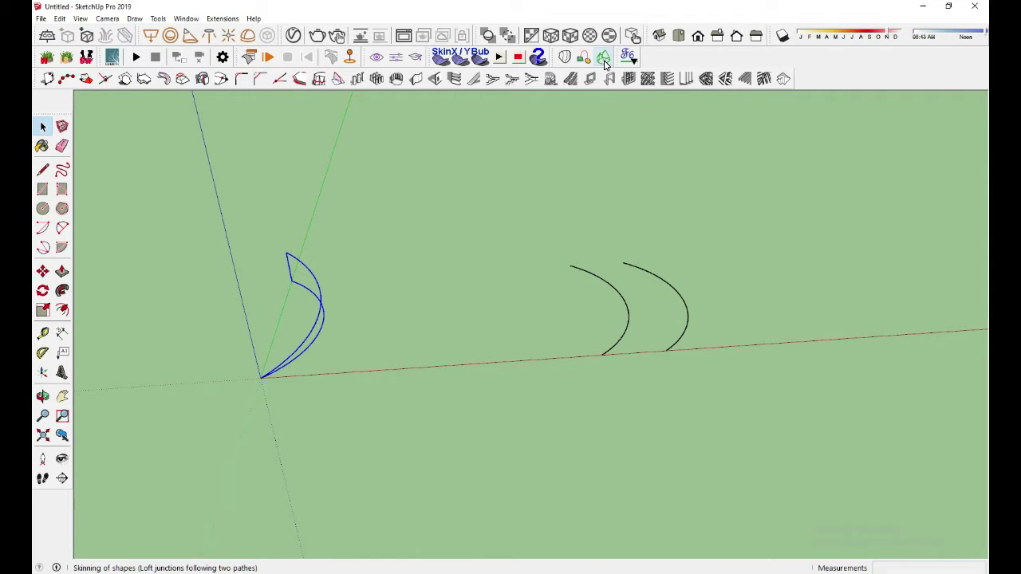
Skin the left sheared curves into a surface with Curviloft.
click(604, 59)
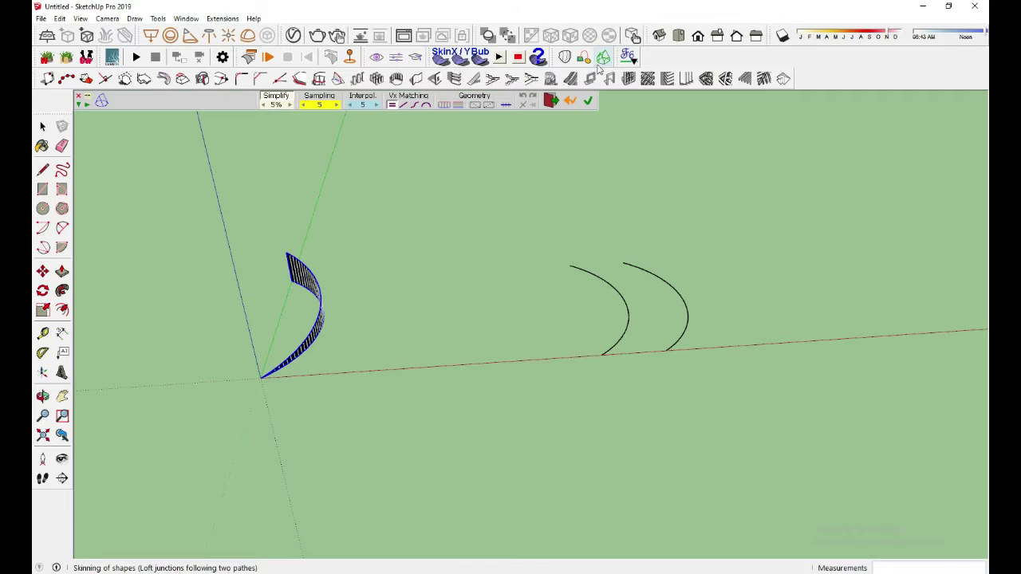
middle_drag(287, 327, 405, 296)
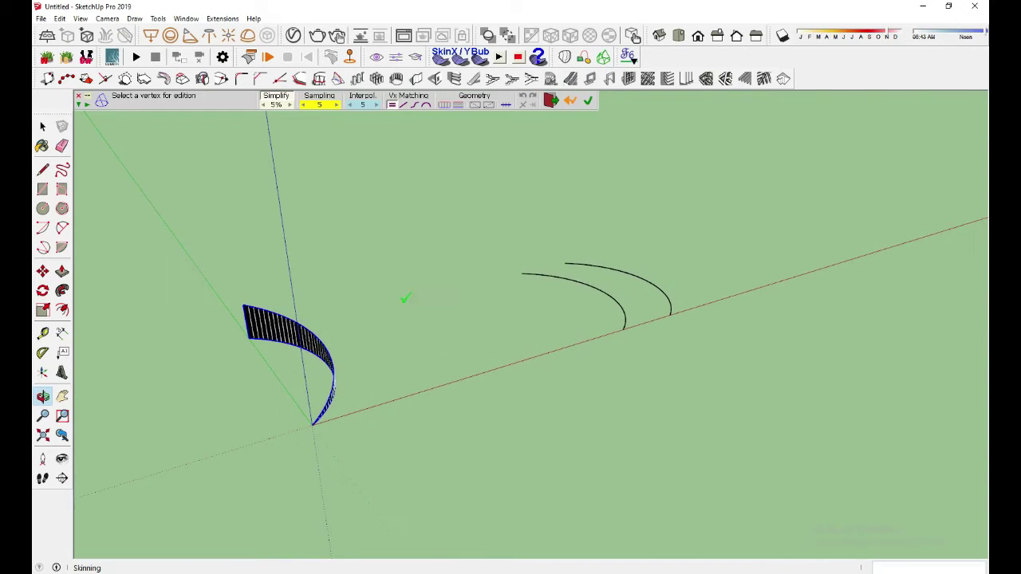
scroll(335, 319, up, 2)
scroll(293, 332, up, 2)
scroll(293, 331, up, 1)
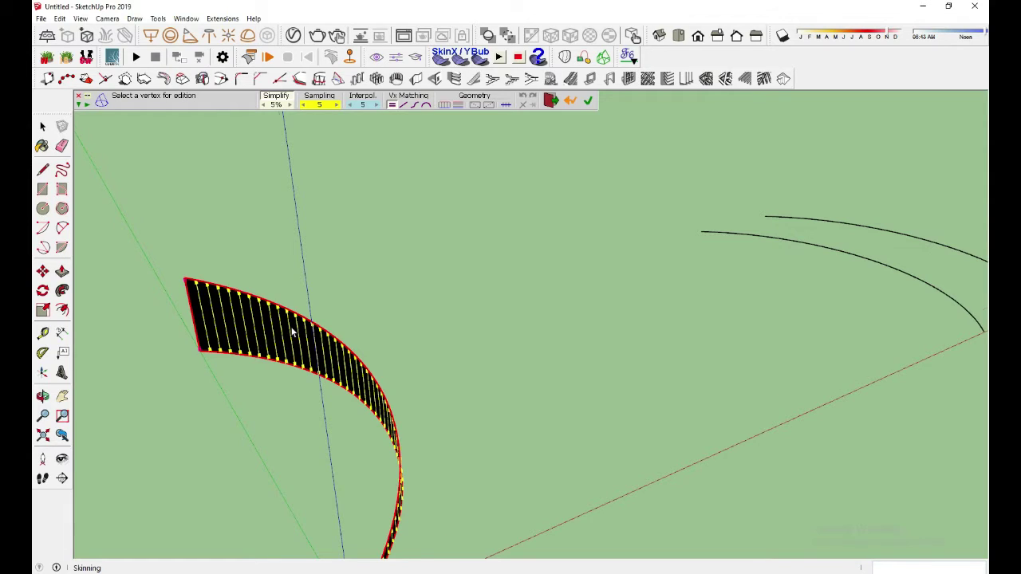
scroll(292, 332, down, 3)
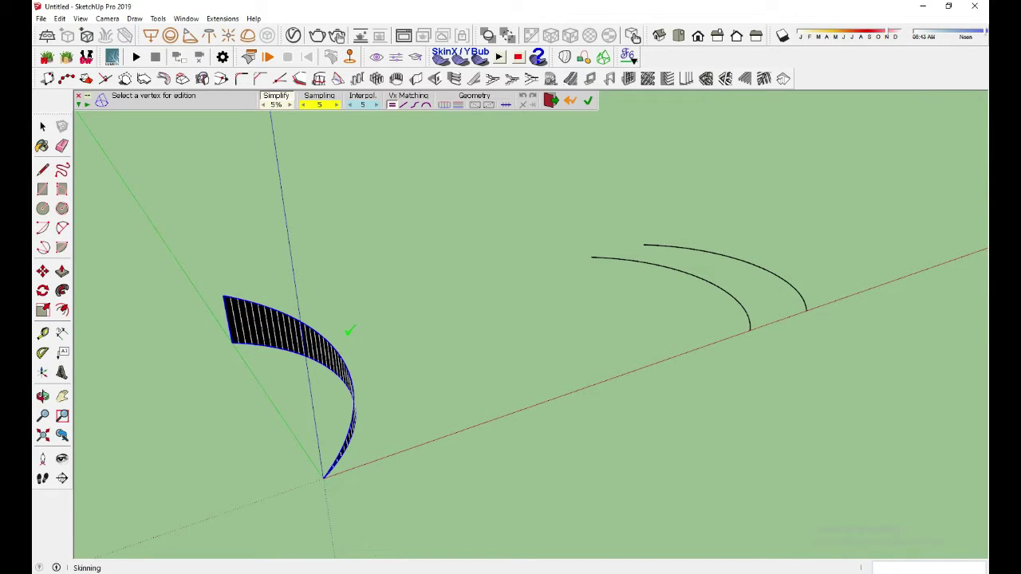
mouse_move(350, 330)
middle_down()
mouse_move(319, 314)
mouse_move(155, 316)
mouse_move(351, 308)
mouse_move(394, 274)
middle_up()
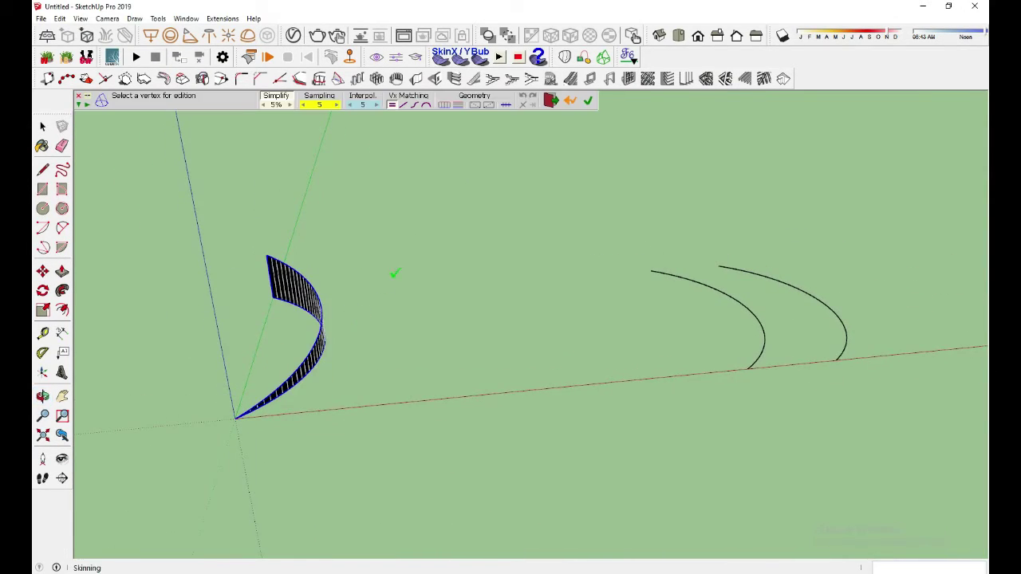
click(588, 103)
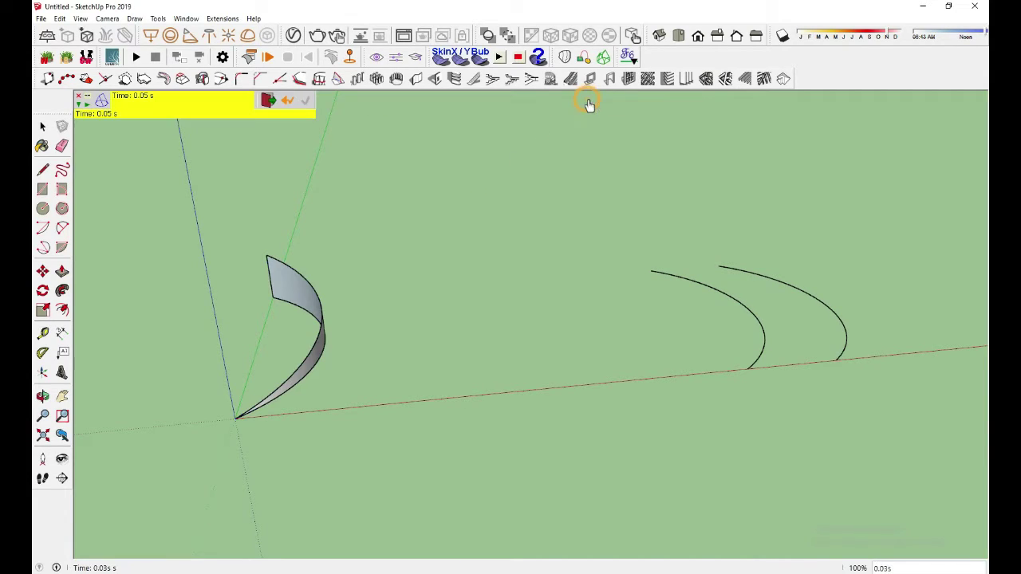
click(269, 107)
Check the new surface, then window-select the two arc copies beside it.
mouse_move(319, 308)
middle_down()
mouse_move(242, 311)
mouse_move(572, 311)
mouse_move(319, 311)
mouse_move(458, 327)
mouse_move(588, 322)
mouse_move(432, 321)
mouse_move(346, 303)
mouse_move(471, 309)
middle_up()
click(317, 303)
scroll(255, 308, up, 3)
scroll(343, 303, down, 3)
scroll(335, 308, down, 2)
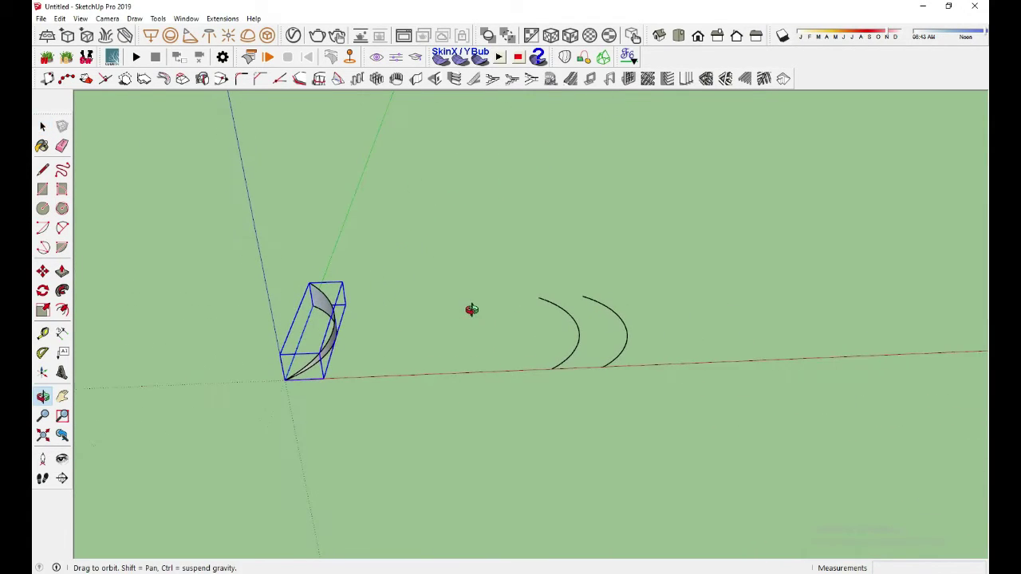
scroll(466, 315, up, 2)
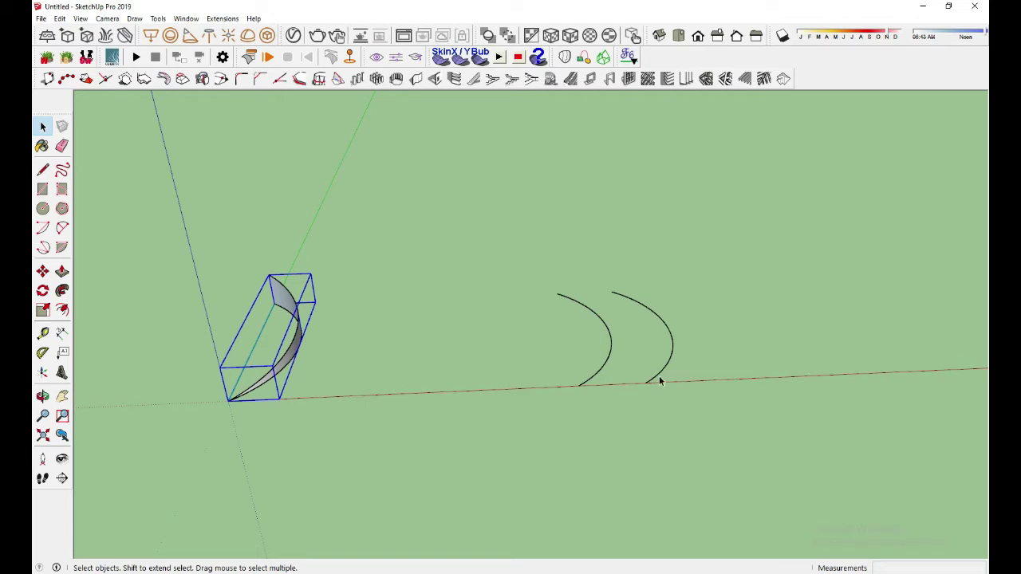
scroll(659, 381, down, 2)
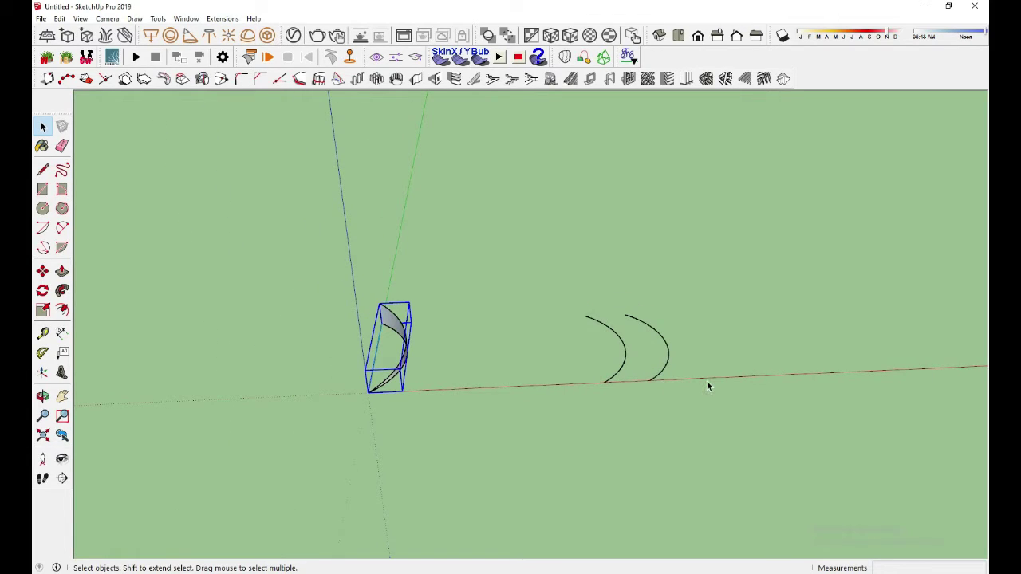
scroll(681, 389, up, 2)
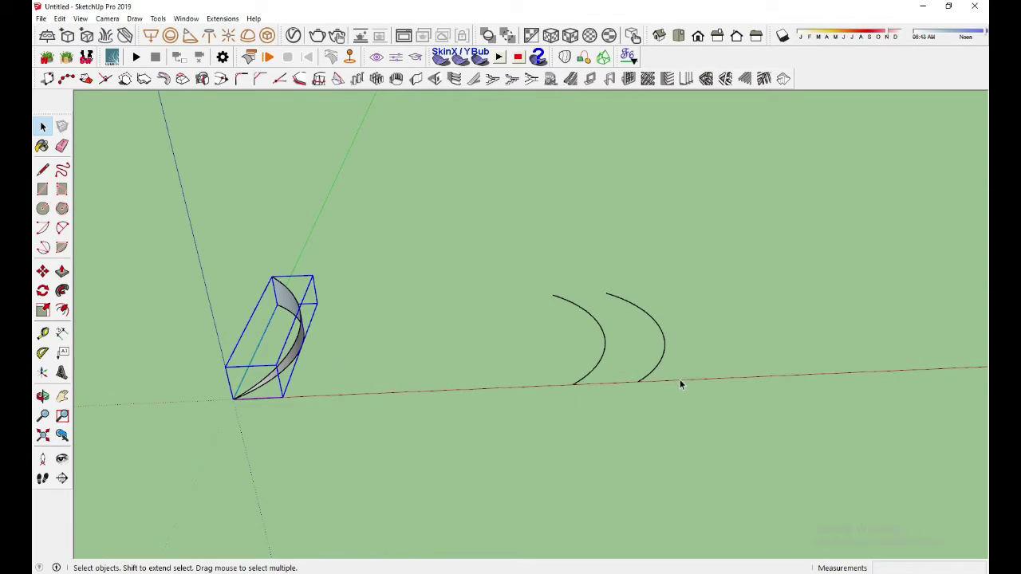
drag(680, 386, 564, 256)
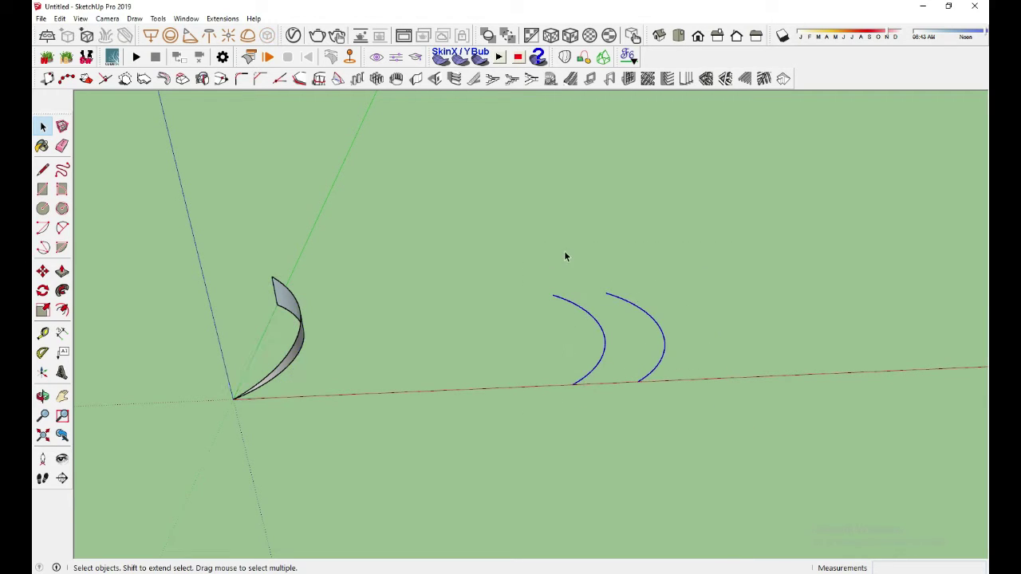
Apply CurviShear to both arc copies with Top Height 3' and Base Height 0".
click(628, 57)
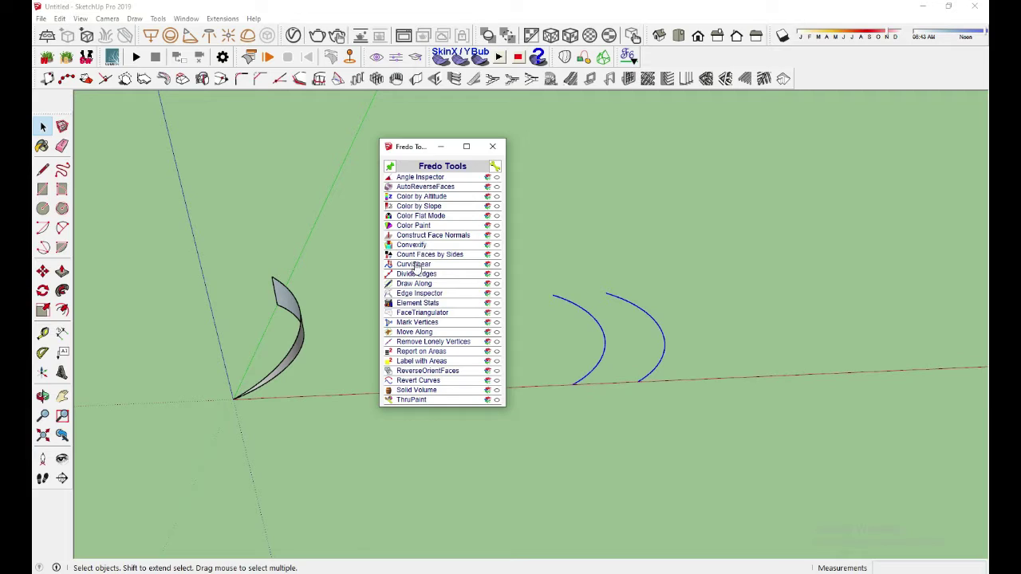
click(414, 265)
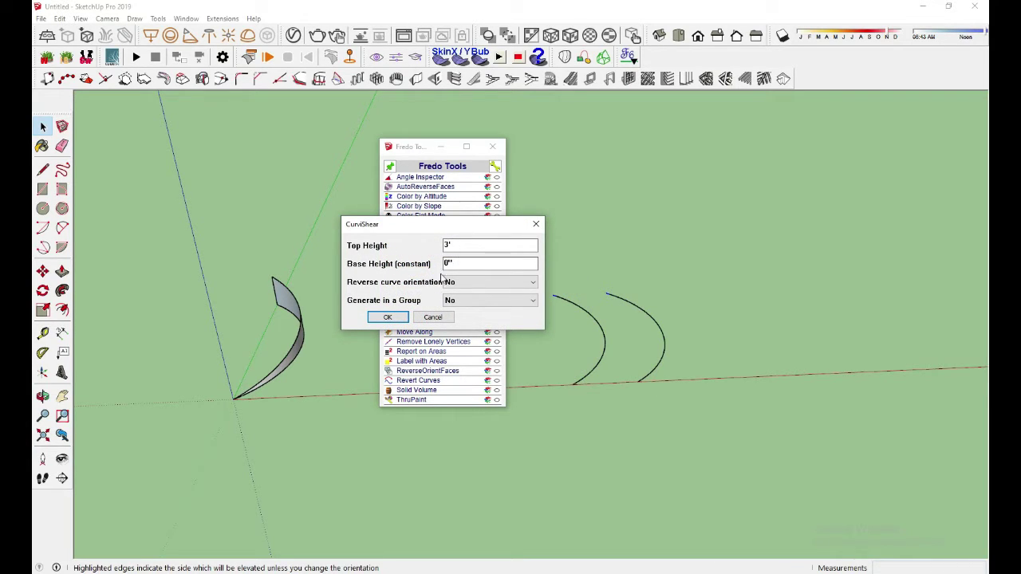
click(396, 318)
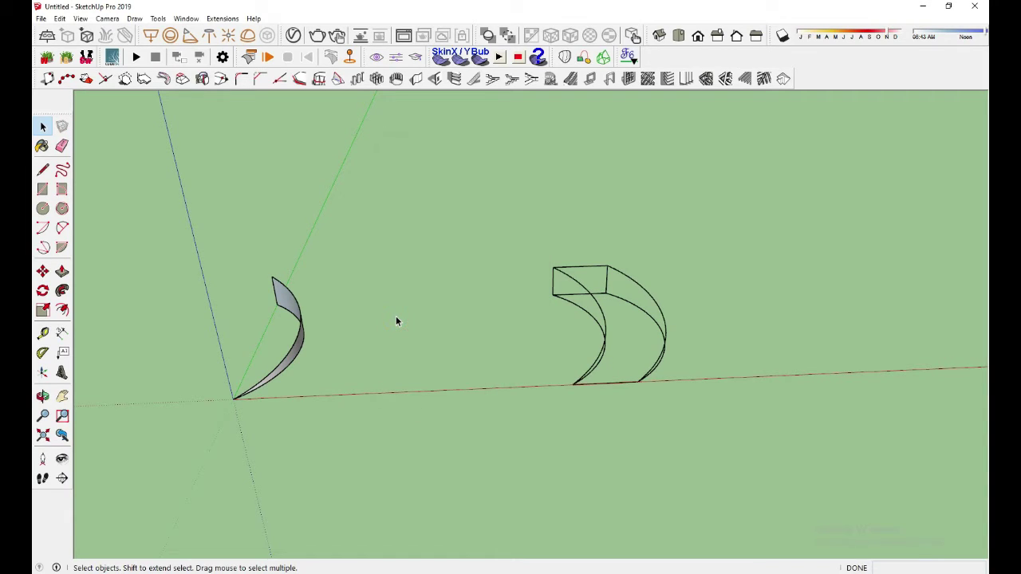
mouse_move(594, 348)
middle_down()
mouse_move(383, 337)
mouse_move(661, 337)
mouse_move(629, 354)
middle_up()
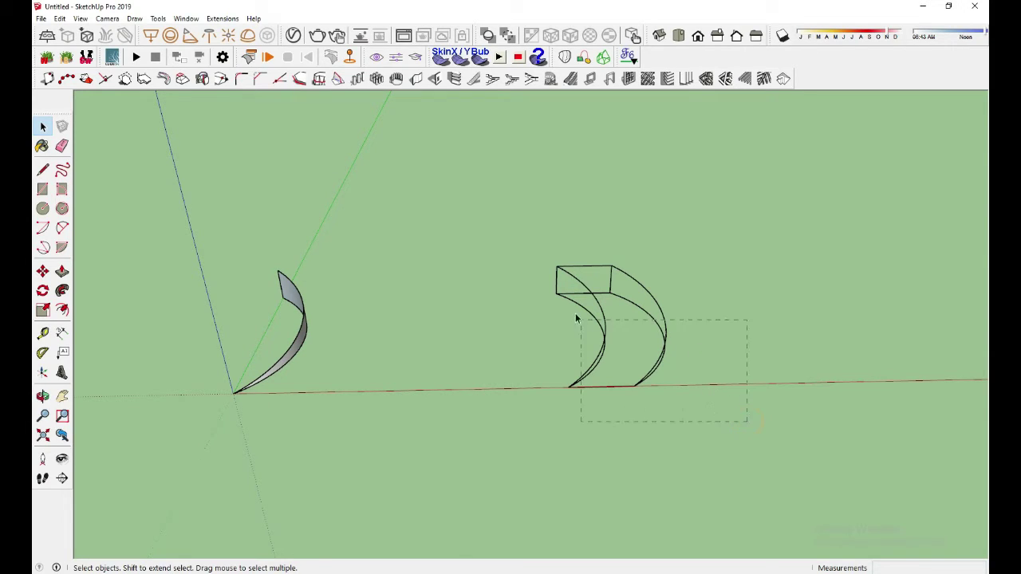
drag(504, 232, 504, 232)
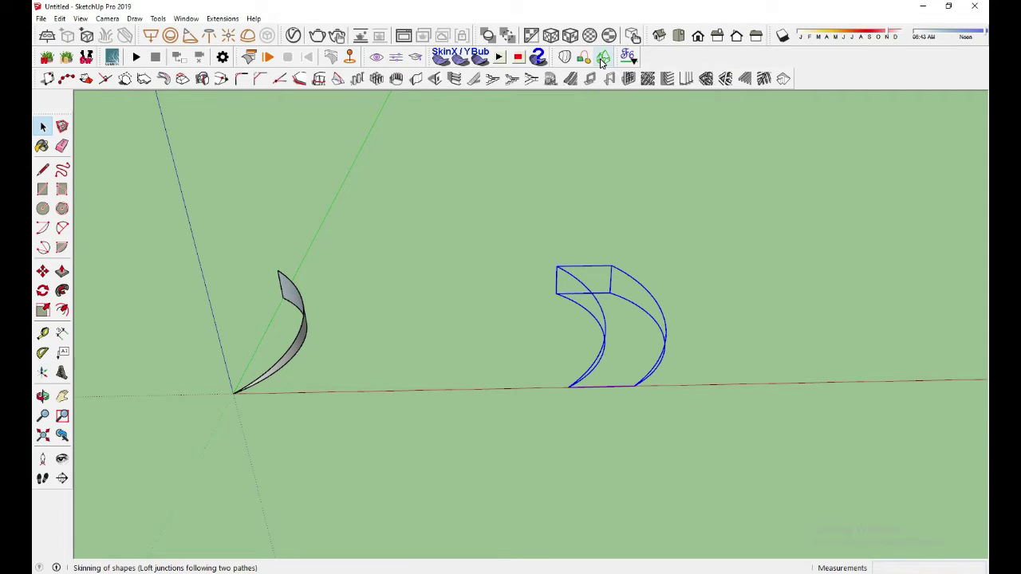
click(603, 60)
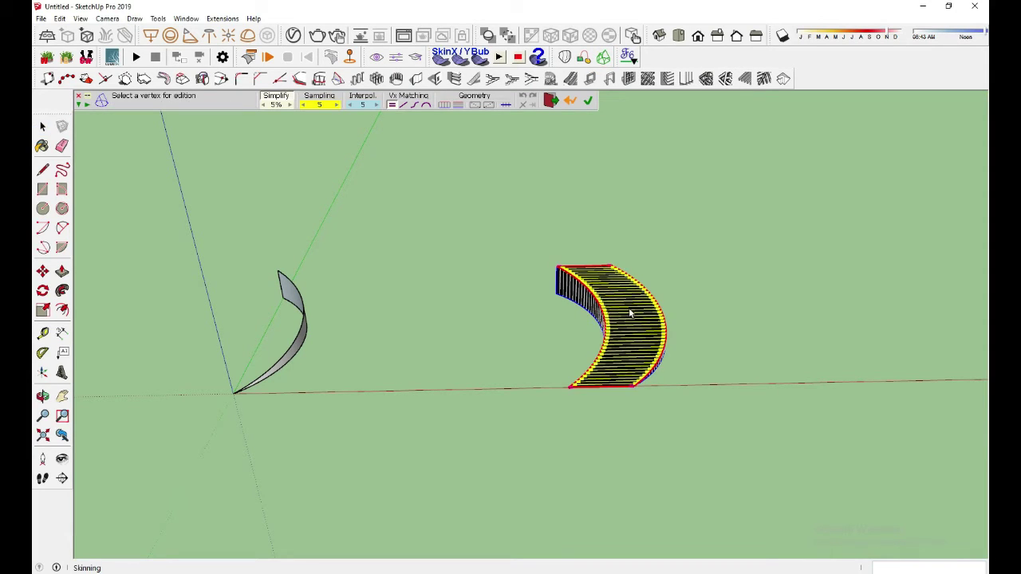
mouse_move(677, 287)
middle_down()
mouse_move(573, 317)
mouse_move(474, 278)
mouse_move(408, 307)
mouse_move(774, 348)
mouse_move(653, 296)
middle_up()
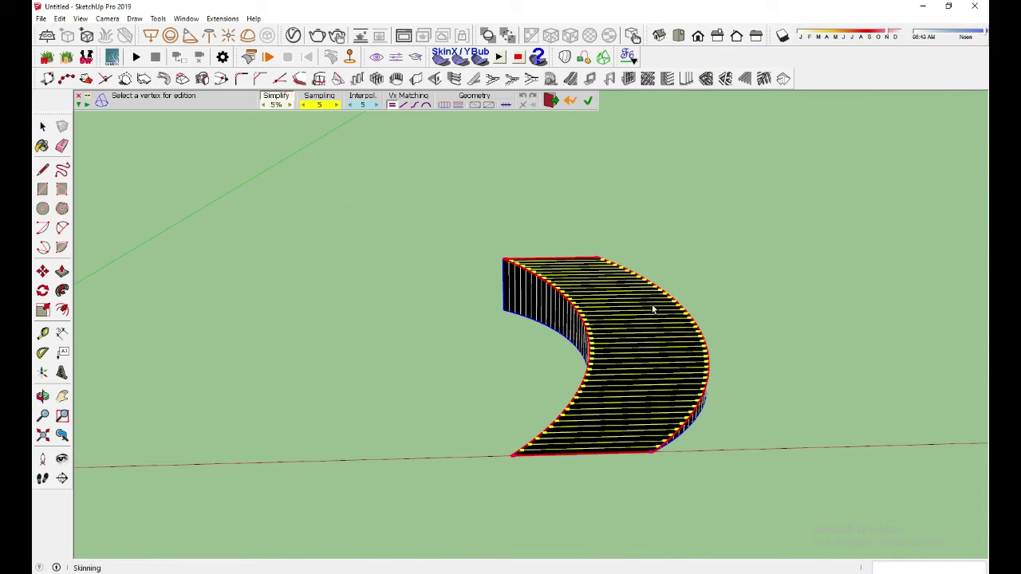
key(Return)
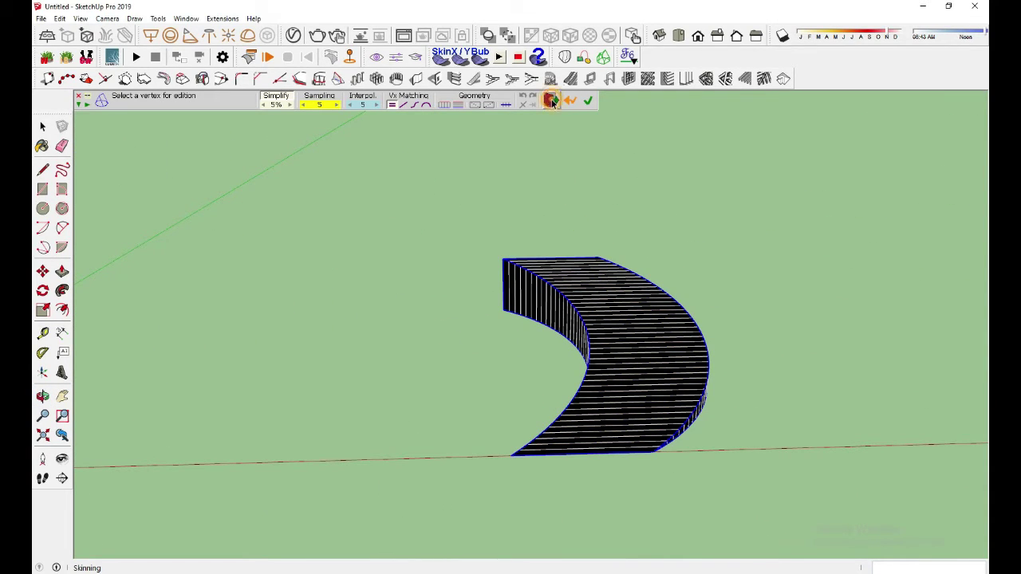
click(551, 100)
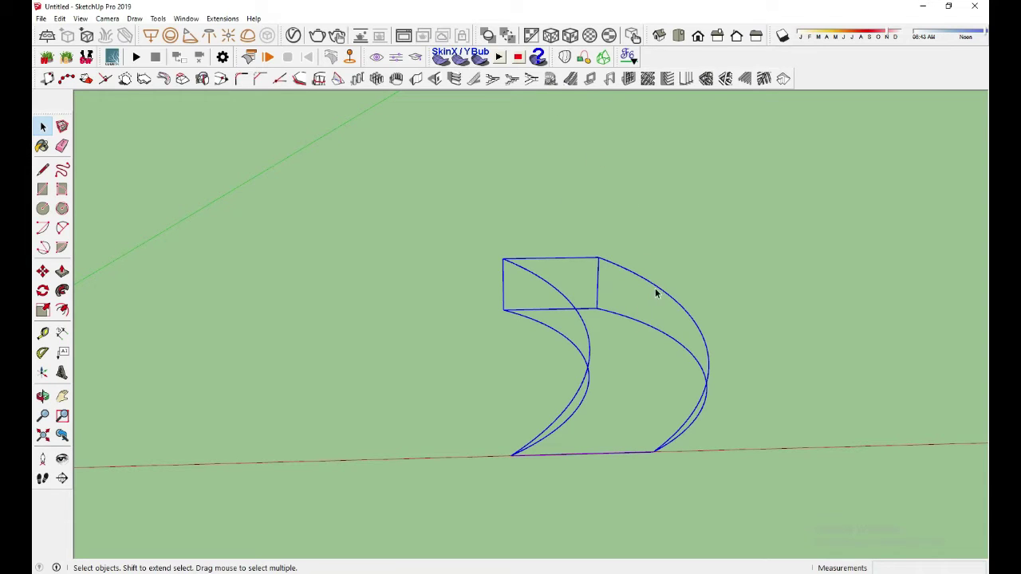
mouse_move(656, 294)
middle_down()
mouse_move(577, 291)
mouse_move(630, 290)
middle_up()
Reselect the second sheared outline, generate its Curviloft skin, and inspect the ramp.
click(618, 272)
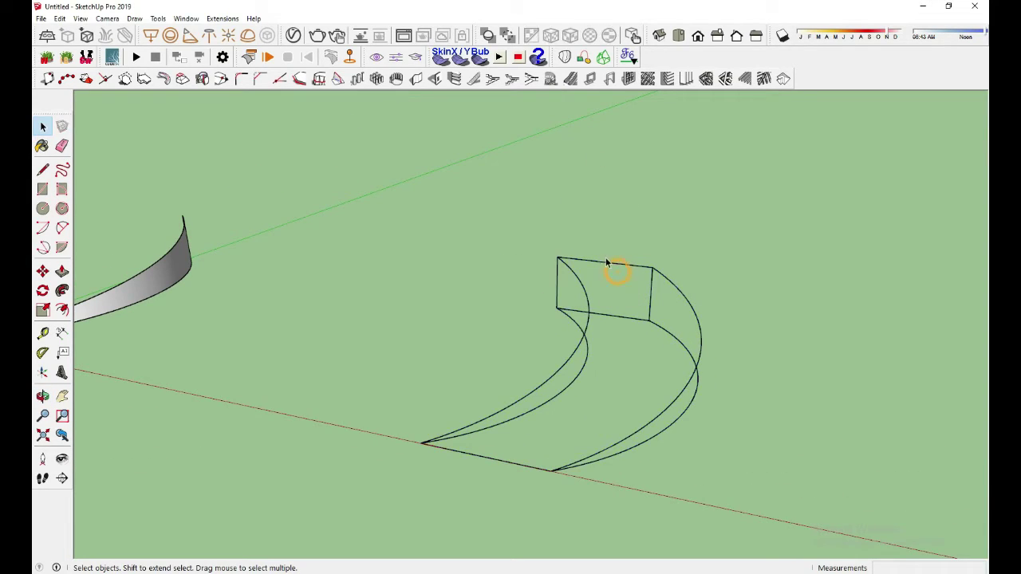
scroll(596, 263, down, 3)
drag(511, 215, 511, 213)
click(604, 57)
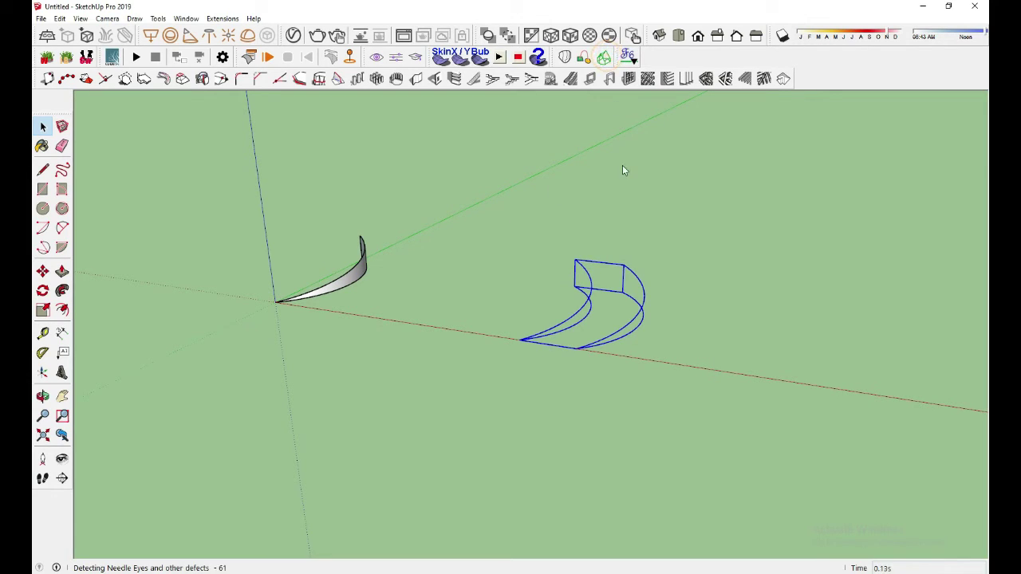
click(589, 101)
click(268, 106)
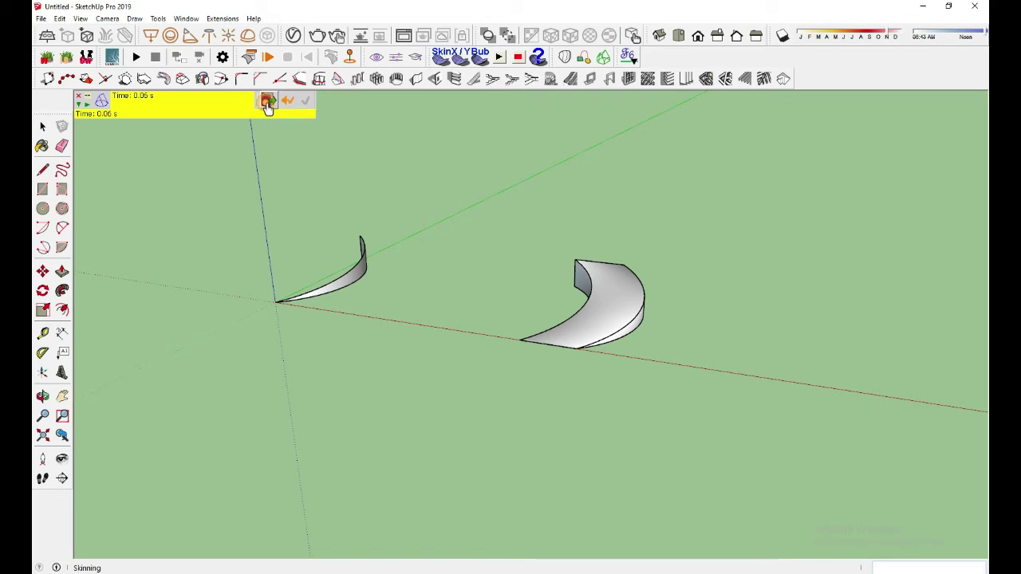
middle_drag(615, 353, 916, 353)
scroll(601, 277, up, 3)
scroll(602, 279, up, 2)
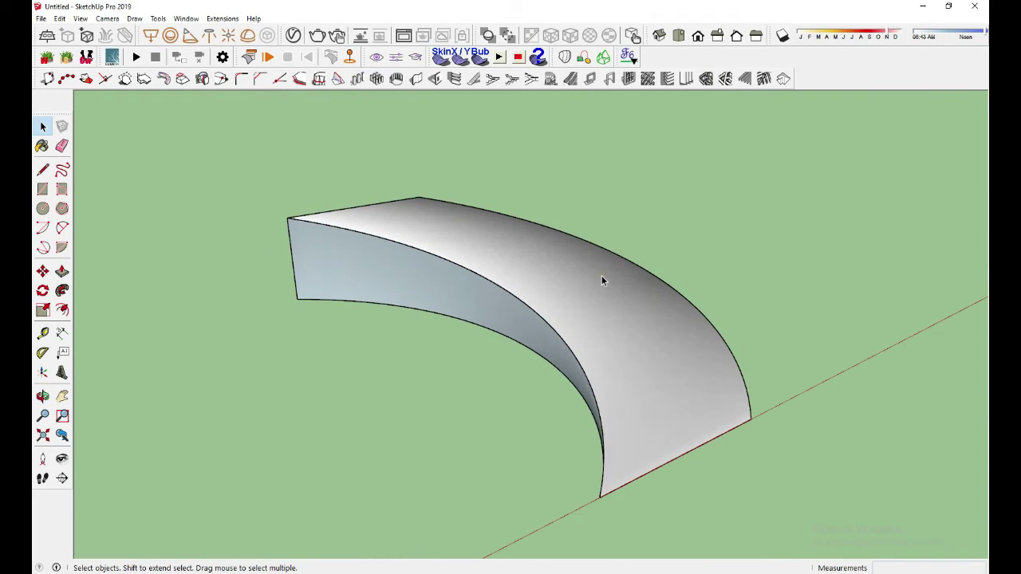
click(602, 278)
mouse_move(601, 279)
middle_down()
mouse_move(611, 308)
mouse_move(310, 223)
mouse_move(553, 303)
mouse_move(372, 392)
mouse_move(638, 405)
mouse_move(546, 323)
middle_up()
Scale the second ramp surface taller to about 1.36 times its height.
scroll(542, 327, down, 3)
scroll(538, 333, down, 2)
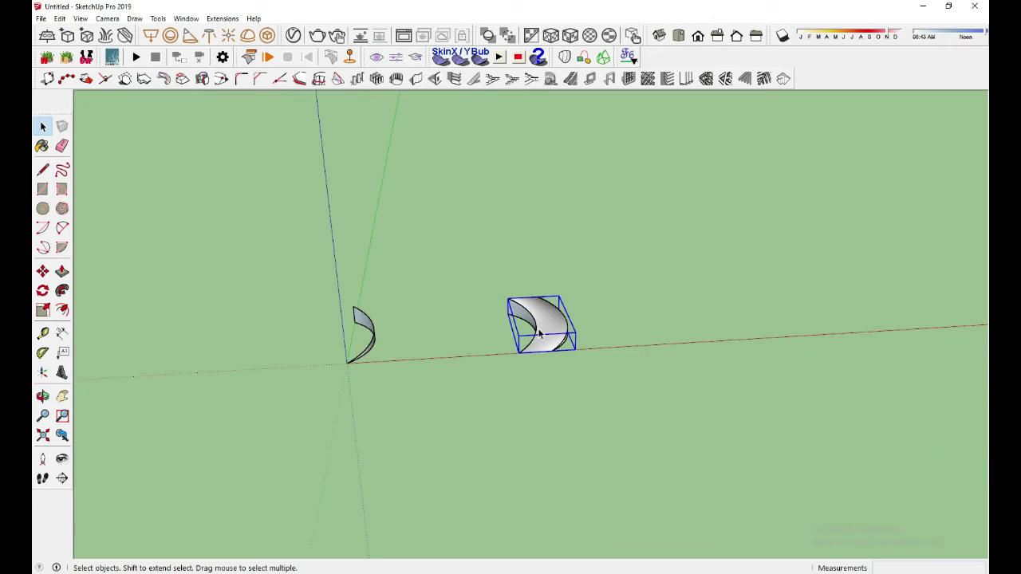
scroll(538, 334, up, 2)
scroll(538, 334, up, 2)
scroll(539, 334, up, 2)
scroll(539, 334, down, 3)
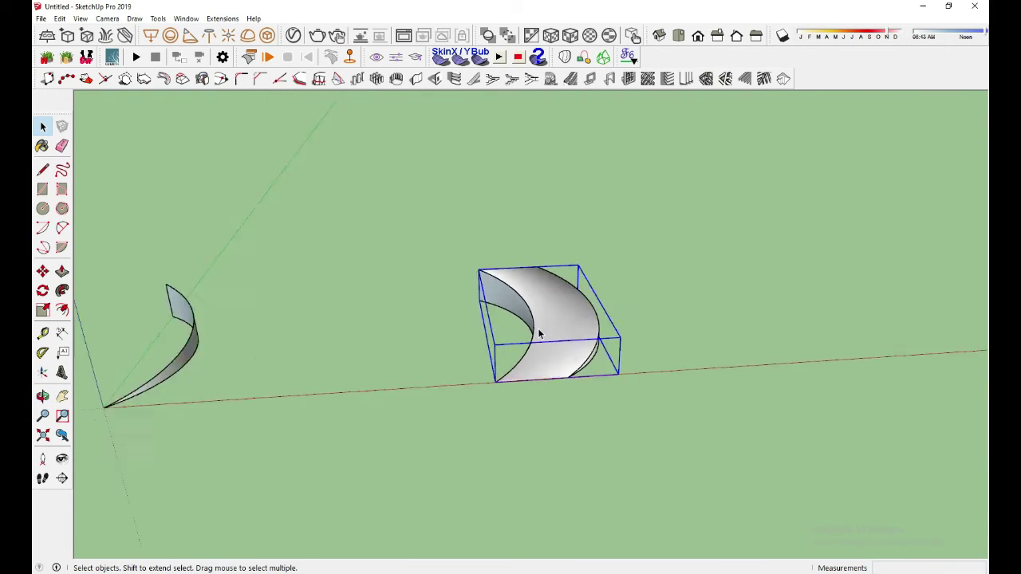
scroll(539, 333, up, 2)
scroll(538, 334, up, 2)
scroll(539, 334, down, 2)
scroll(547, 328, down, 2)
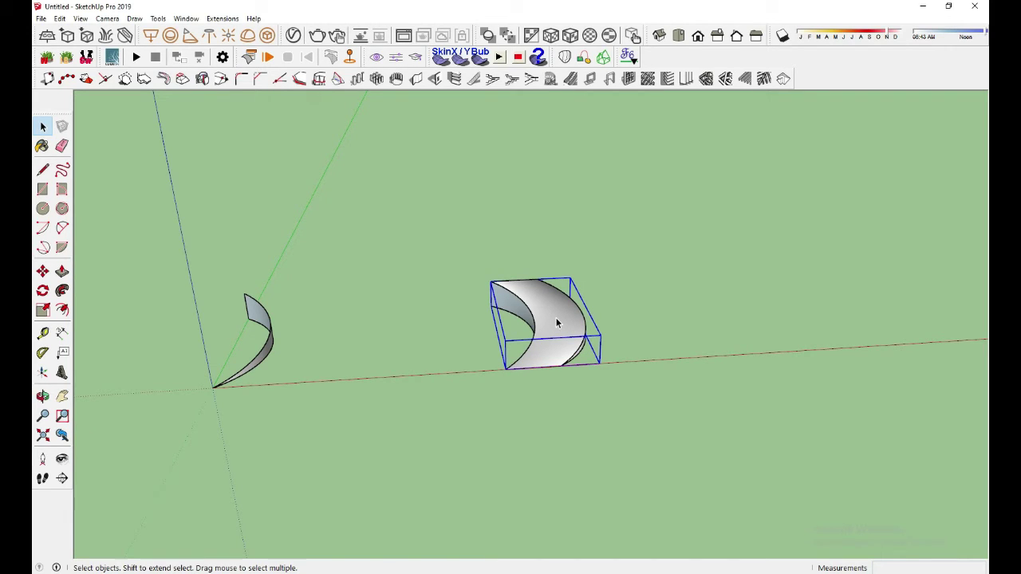
key(s)
middle_drag(556, 317, 547, 317)
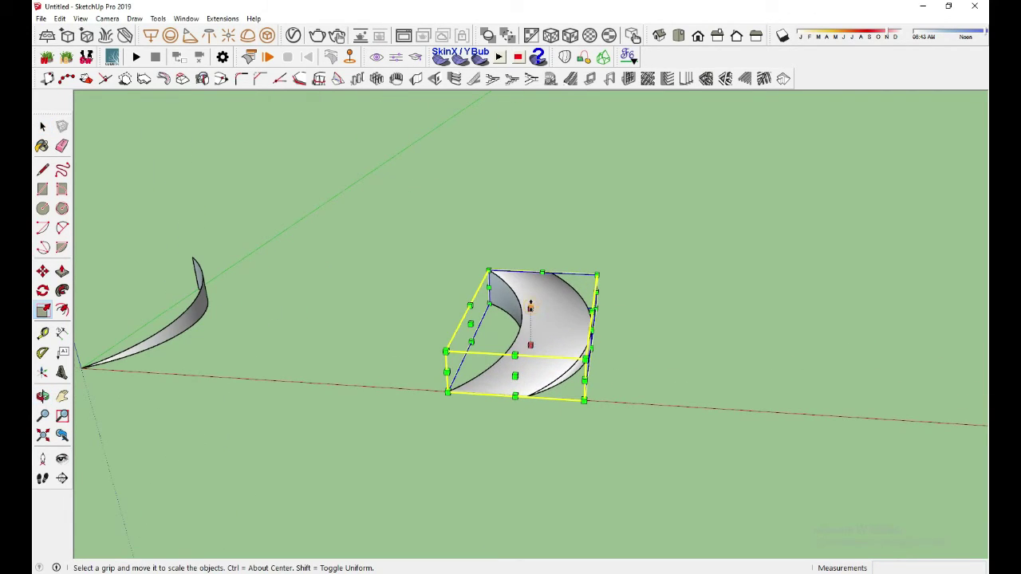
drag(530, 307, 532, 297)
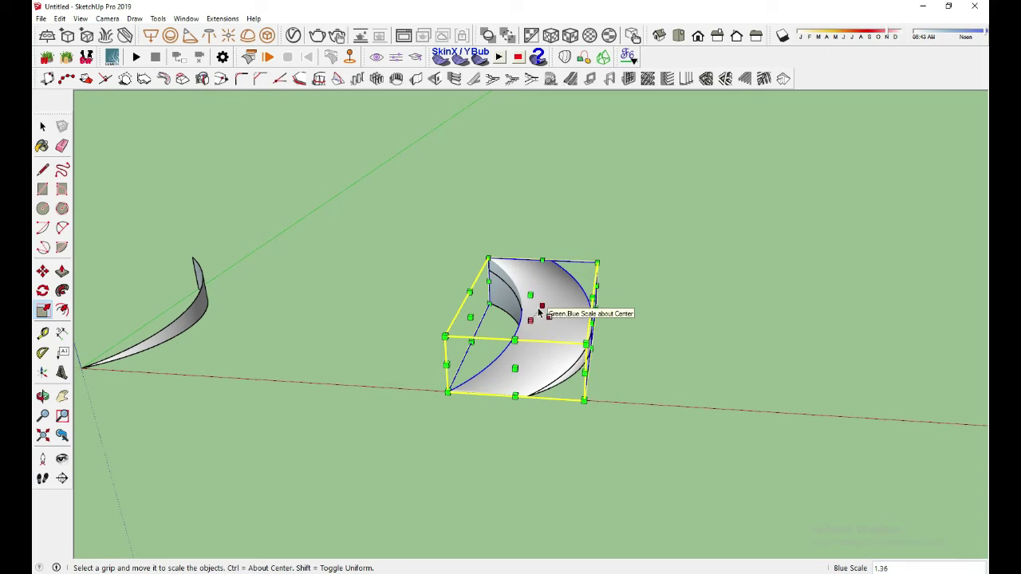
Cancel an attempted width scaling and view both ramp surfaces together.
mouse_move(519, 312)
middle_down()
mouse_move(547, 312)
mouse_move(539, 332)
middle_up()
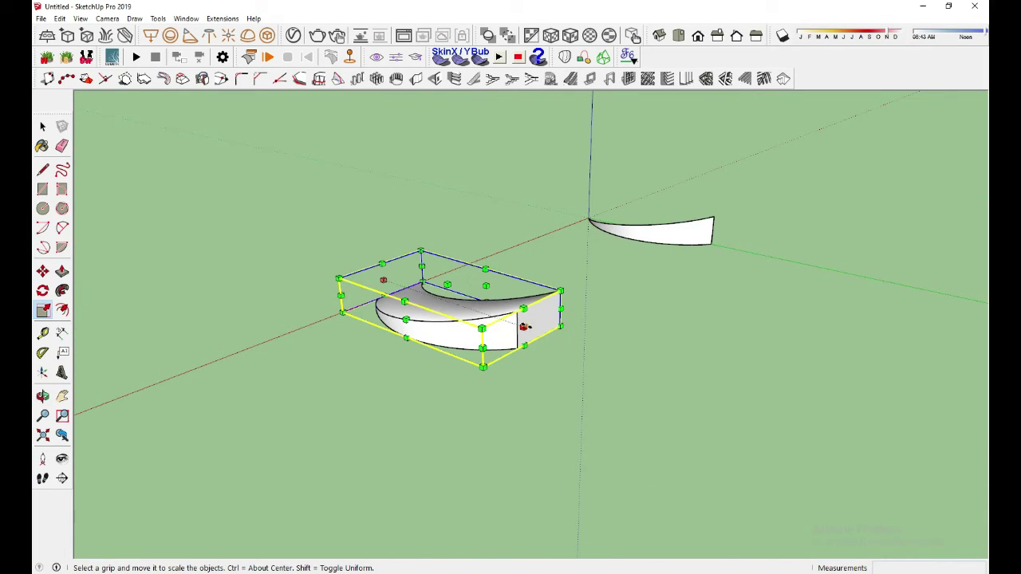
drag(524, 326, 585, 339)
key(Escape)
key(space)
mouse_move(467, 318)
middle_down()
mouse_move(782, 337)
mouse_move(718, 352)
middle_up()
scroll(578, 312, up, 1)
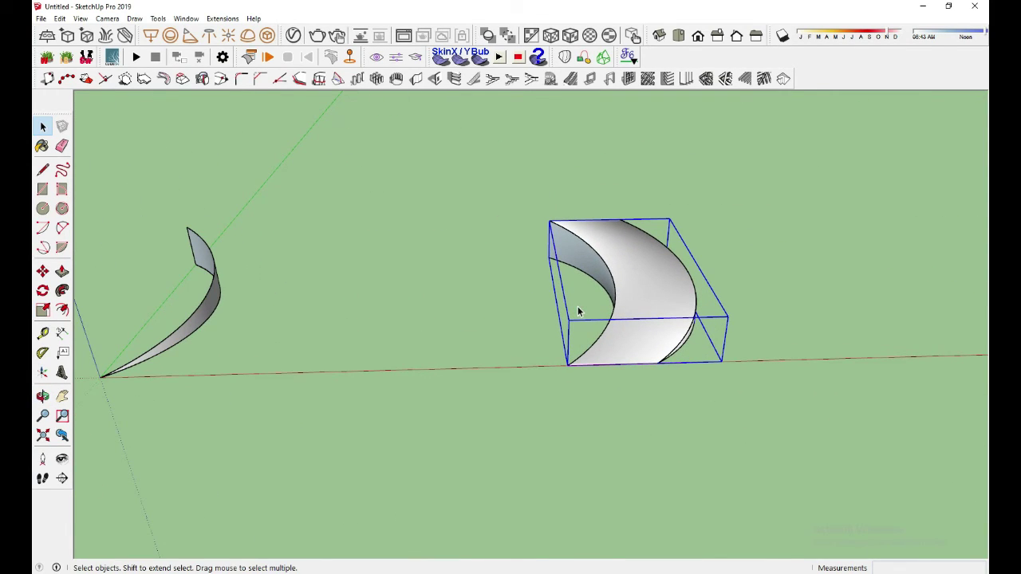
scroll(575, 312, down, 2)
scroll(510, 321, down, 2)
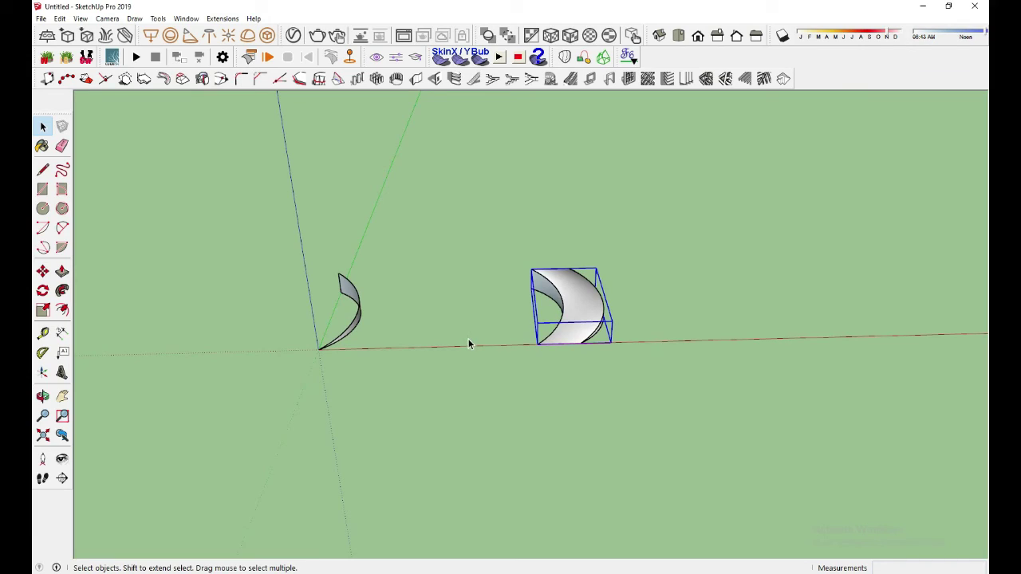